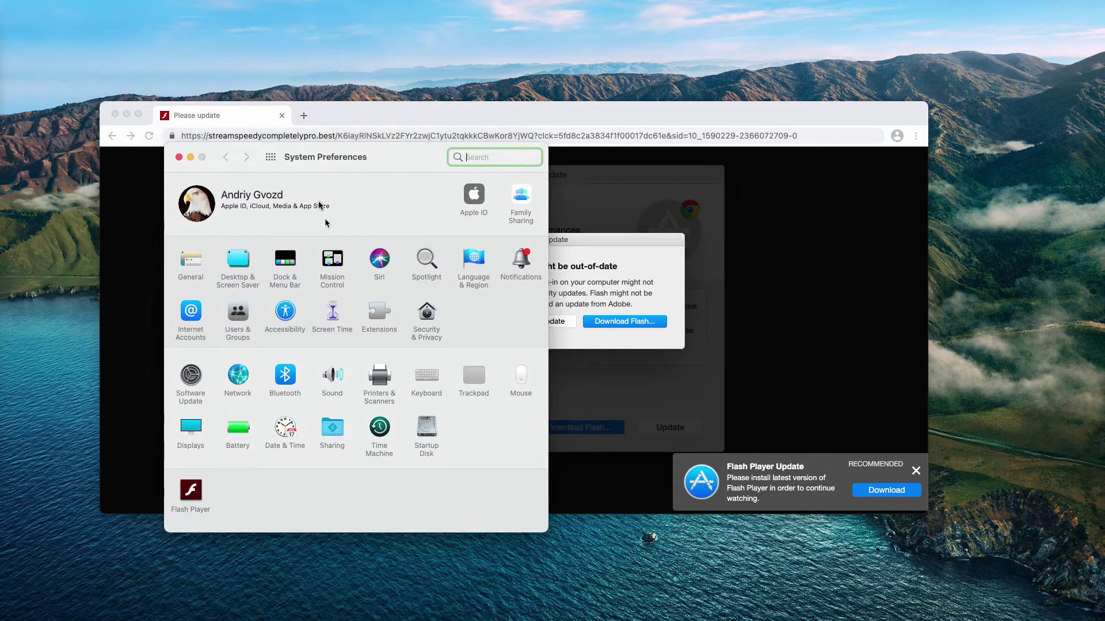
# Nudge the System Preferences window aside, then close it.
pyautogui.moveTo(380, 161); pyautogui.dragTo(390, 176)
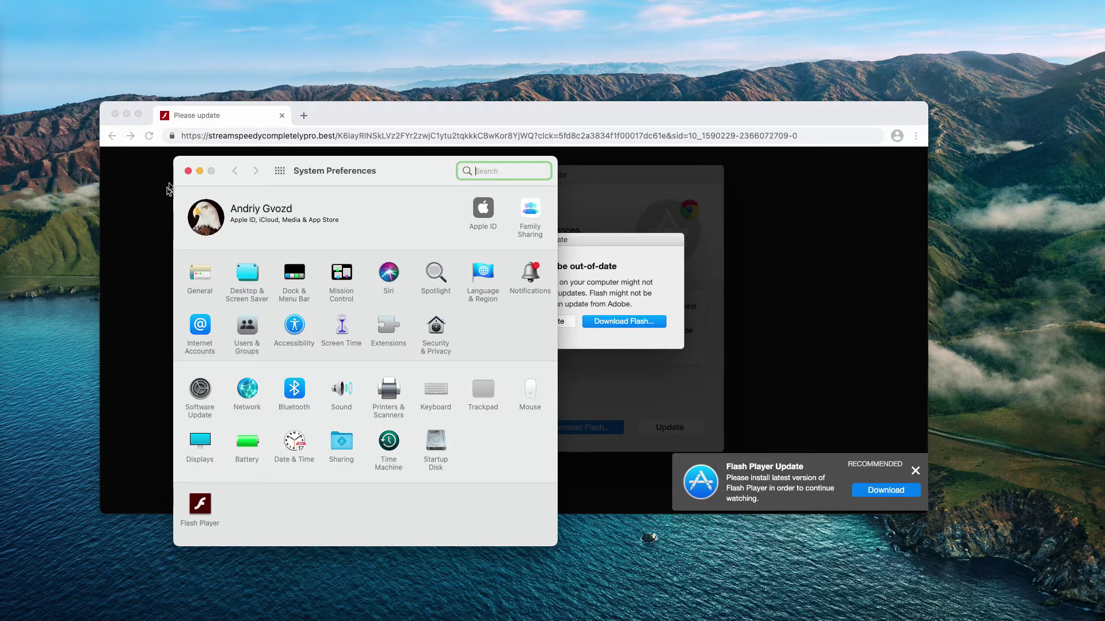
pyautogui.click(188, 171)
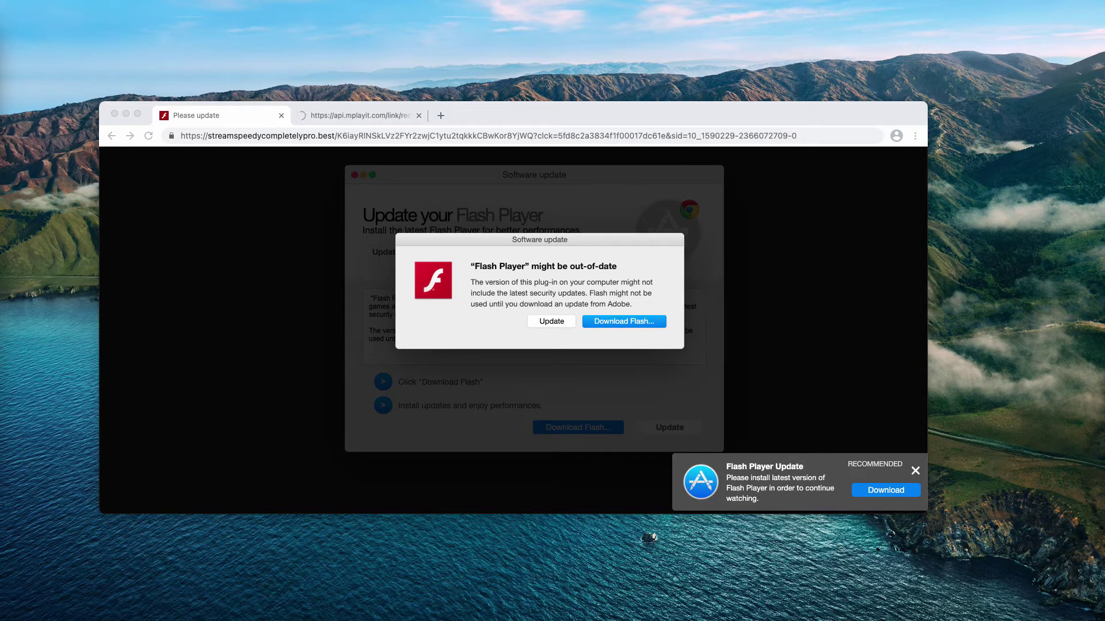
# Browse the Applications folder in a new Finder window, then close Chrome's pop-up advertising tab.
pyautogui.press('super+shift+c')
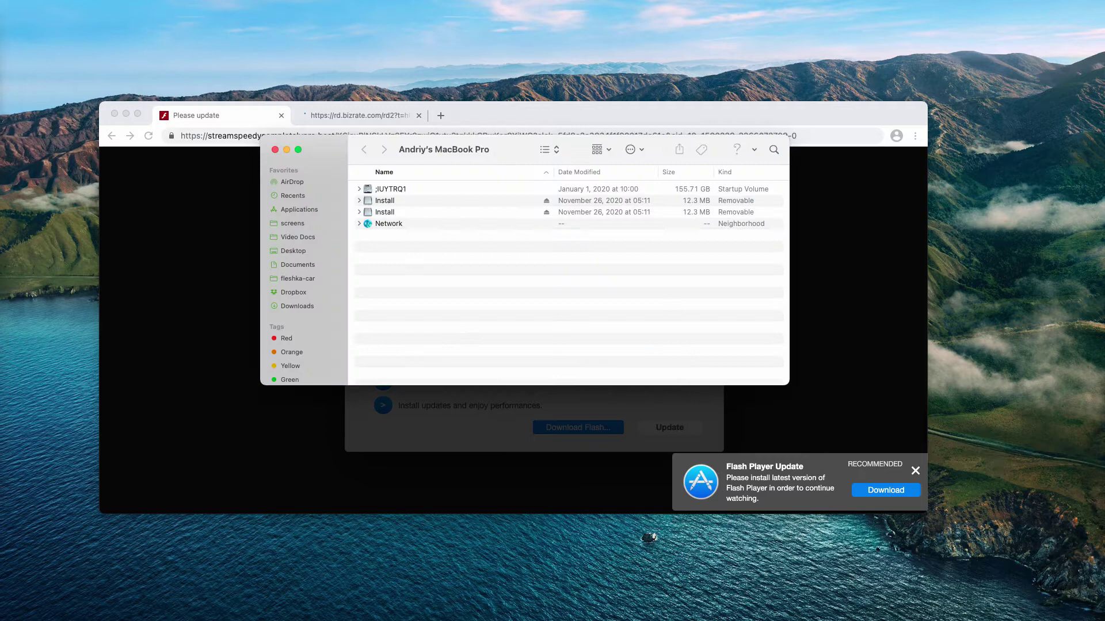
pyautogui.click(297, 215)
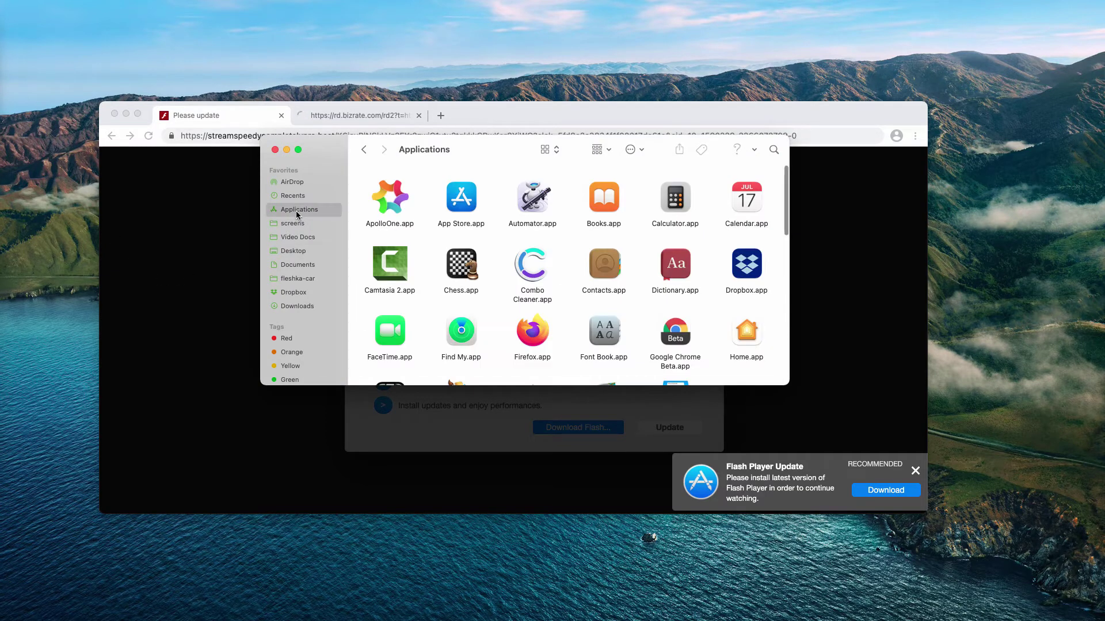
pyautogui.moveTo(348, 149); pyautogui.dragTo(342, 194)
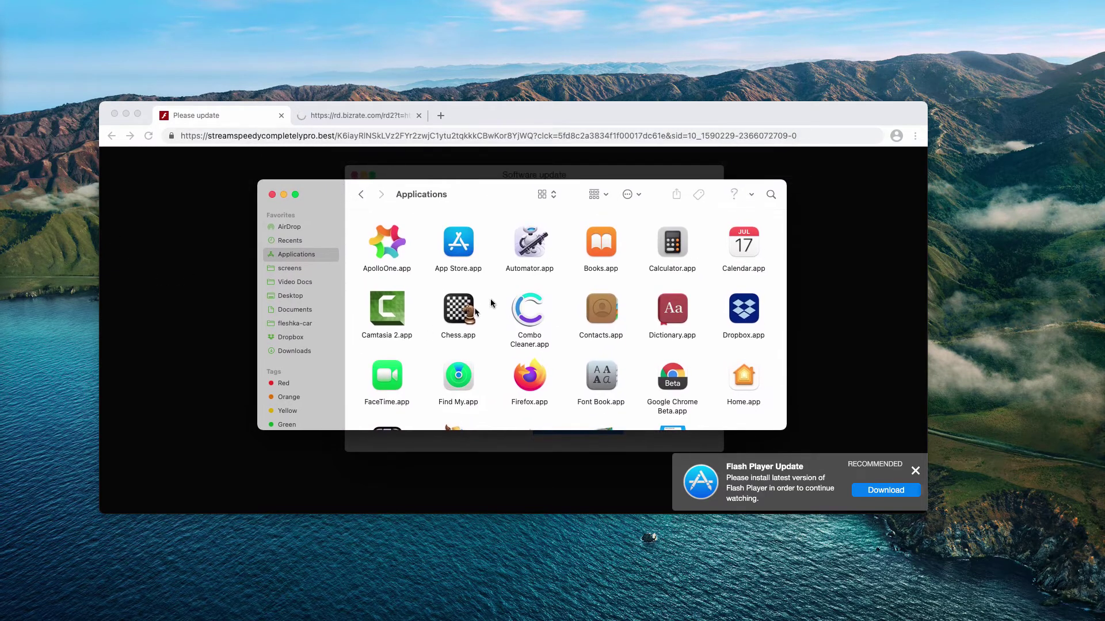
pyautogui.scroll(-2, 493, 334)
pyautogui.scroll(-3, 493, 334)
pyautogui.scroll(-5, 493, 334)
pyautogui.scroll(-2, 493, 334)
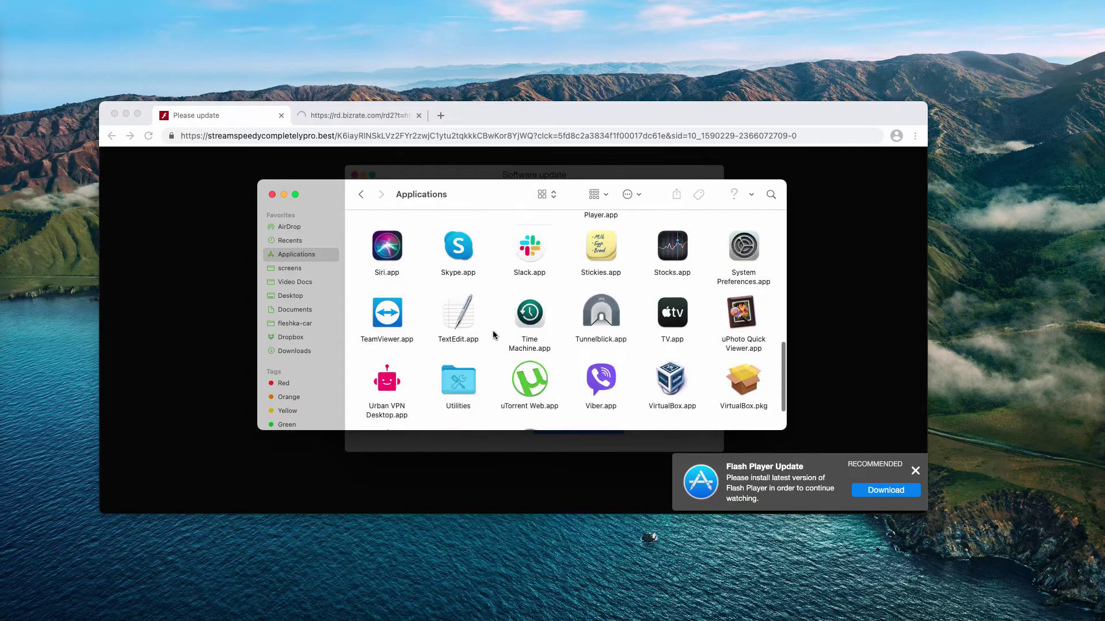
pyautogui.scroll(4, 494, 332)
pyautogui.scroll(-3, 494, 331)
pyautogui.scroll(-3, 500, 345)
pyautogui.scroll(1, 500, 341)
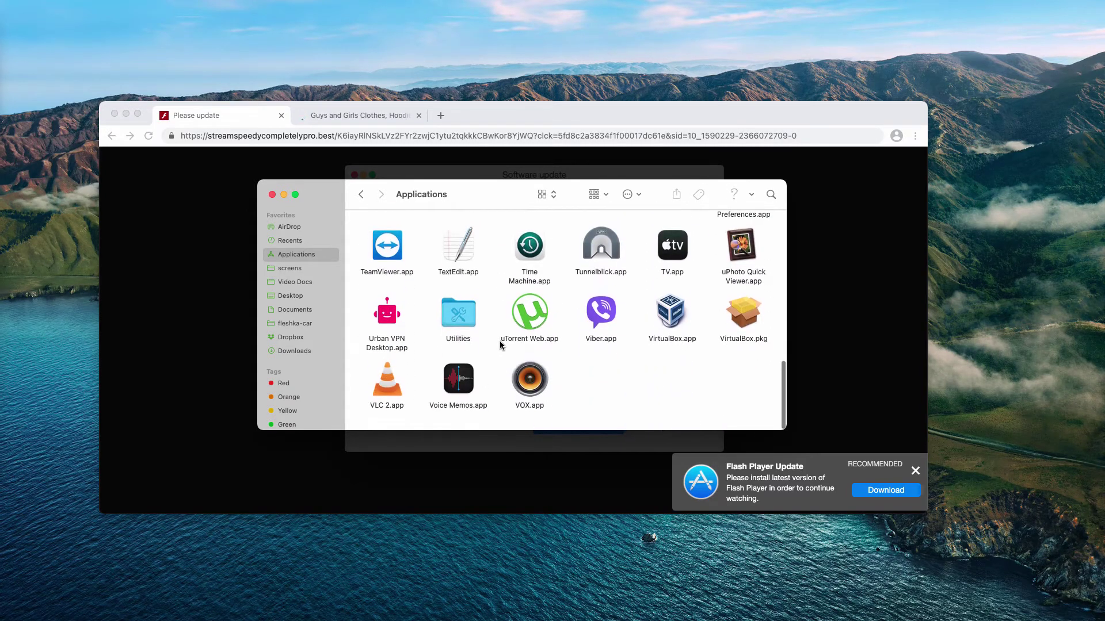
pyautogui.scroll(5, 531, 384)
pyautogui.scroll(5, 530, 388)
pyautogui.scroll(-2, 532, 389)
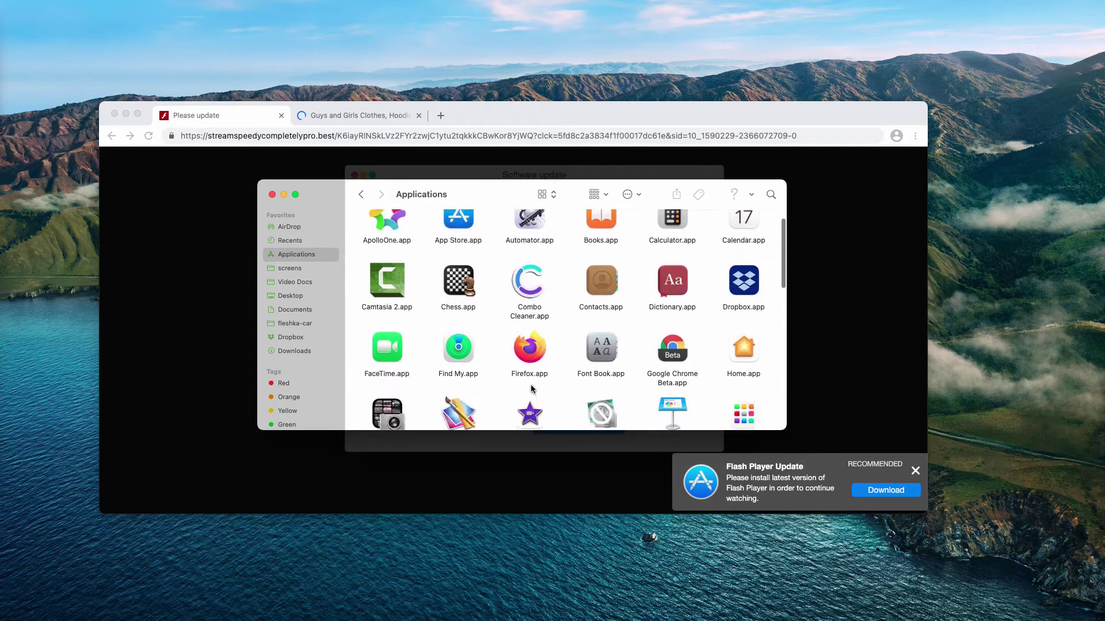
pyautogui.scroll(-2, 531, 389)
pyautogui.scroll(-4, 531, 388)
pyautogui.scroll(-3, 532, 389)
pyautogui.scroll(5, 531, 389)
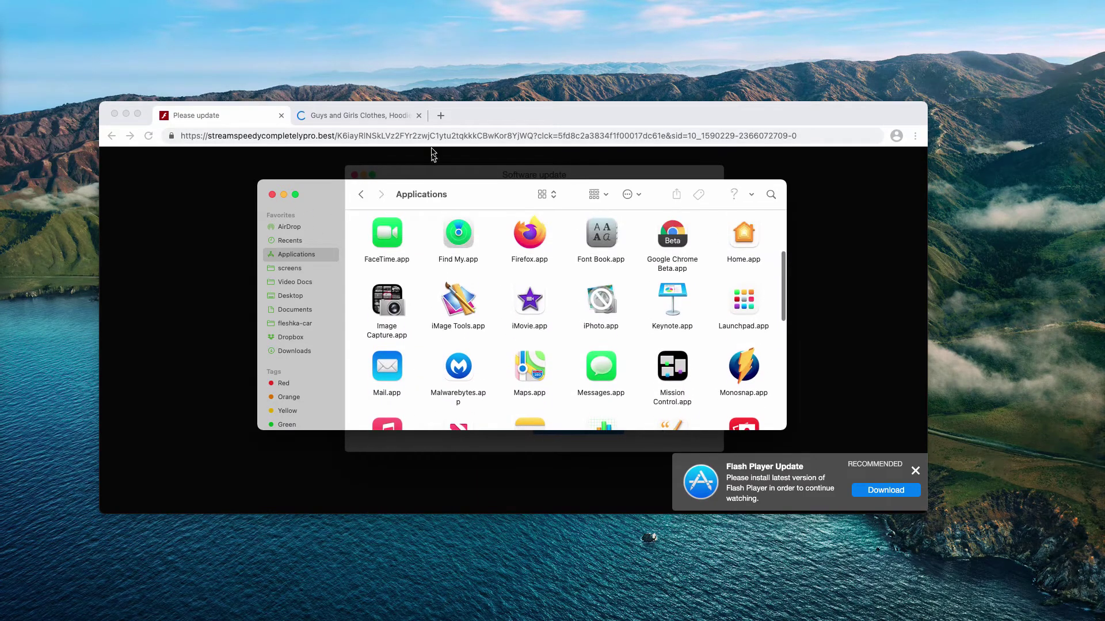
pyautogui.click(419, 115)
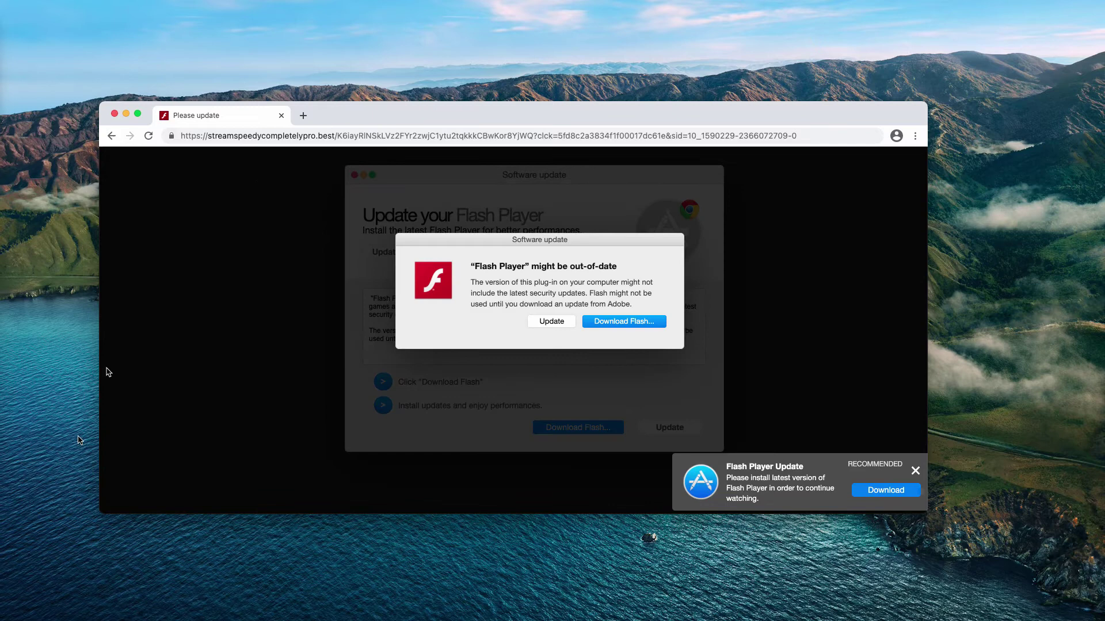
# Load combocleaner.com in a new Chrome tab and inspect its domain in the address bar.
pyautogui.click(303, 115)
pyautogui.write('c')
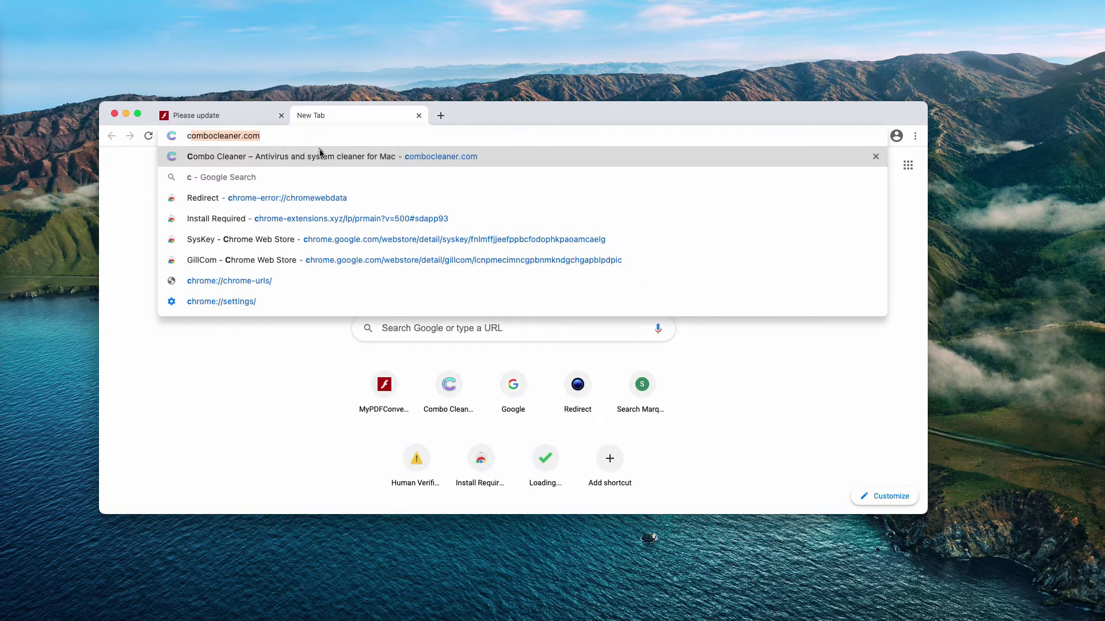
pyautogui.click(320, 156)
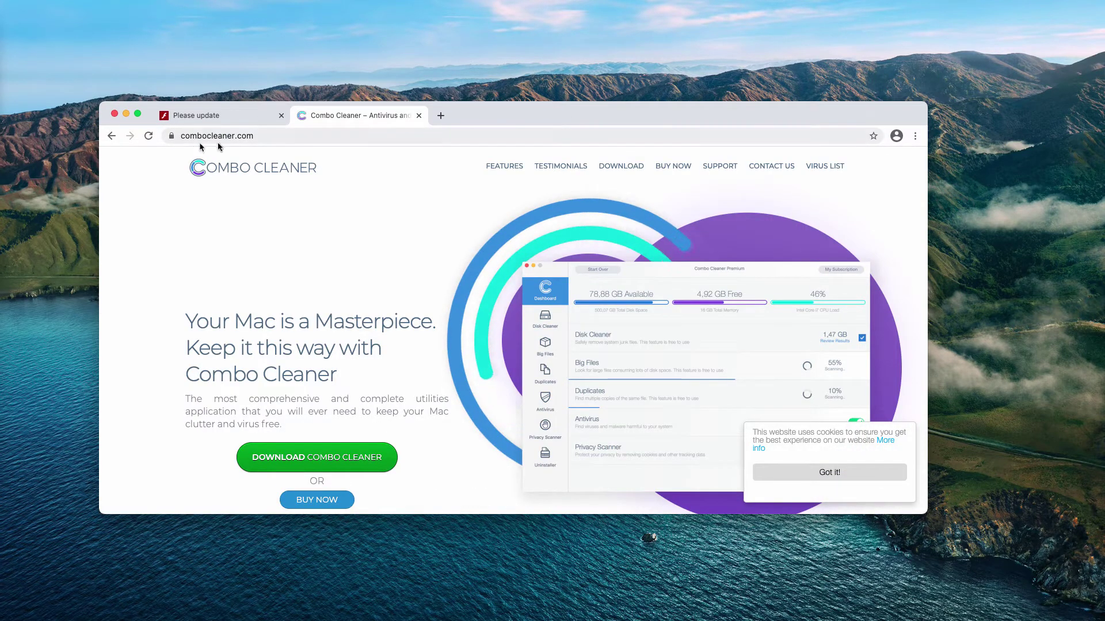
pyautogui.click(277, 139)
pyautogui.press('super+a')
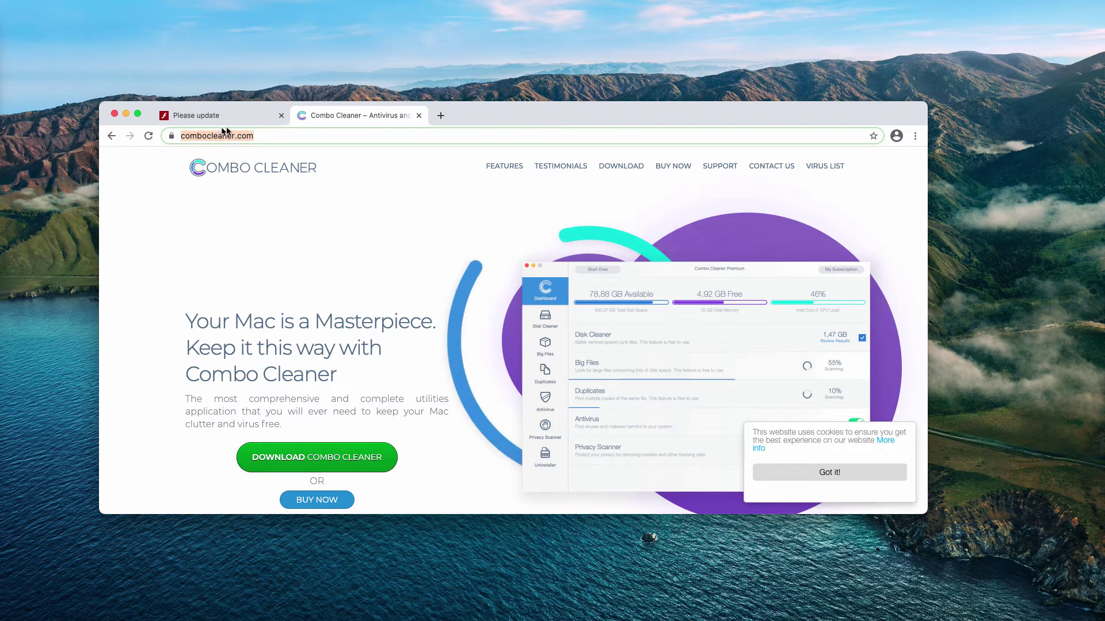
pyautogui.press('Right')
pyautogui.moveTo(227, 137); pyautogui.dragTo(331, 138)
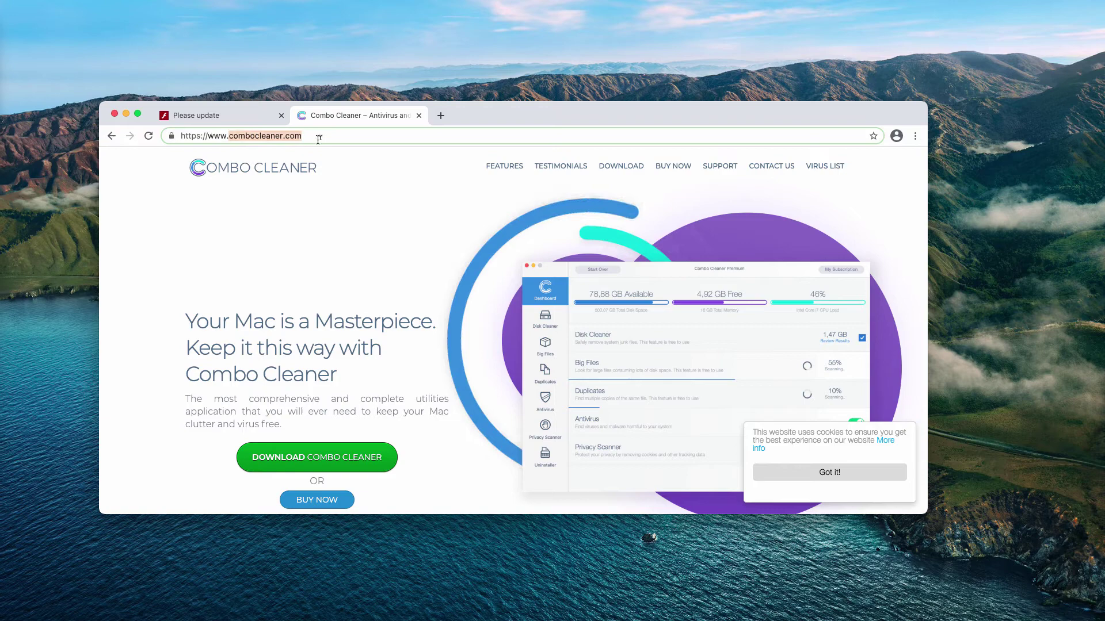
pyautogui.click(331, 138)
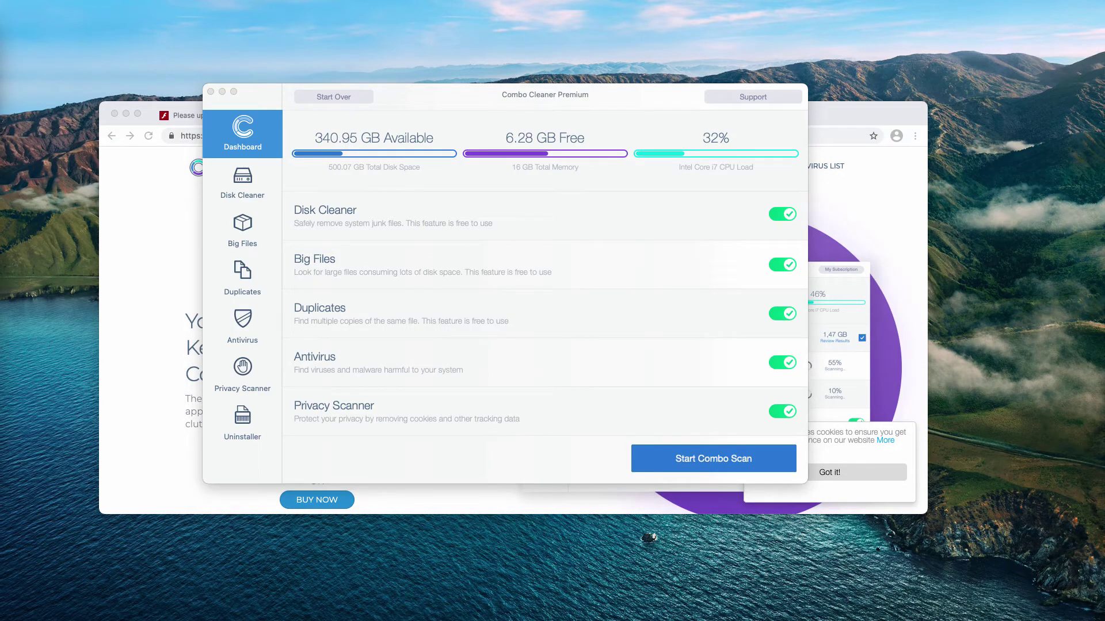
# Run Start Combo Scan from the Combo Cleaner Dashboard and wait for results.
pyautogui.click(673, 458)
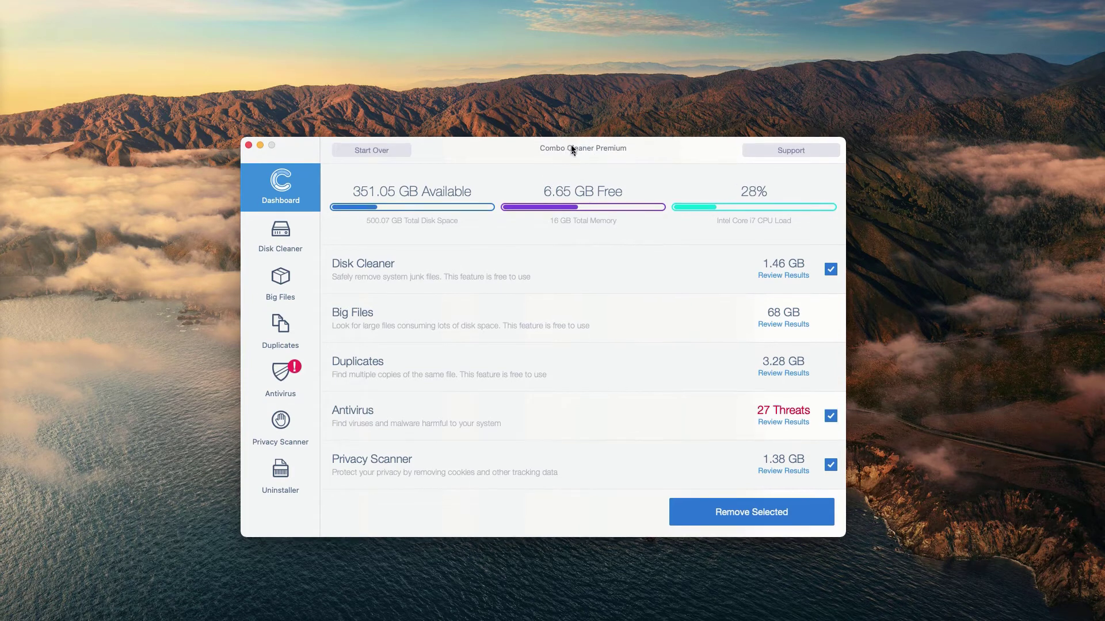
# Open Review Results for the Antivirus row's 27 threats.
pyautogui.moveTo(569, 149); pyautogui.dragTo(570, 147)
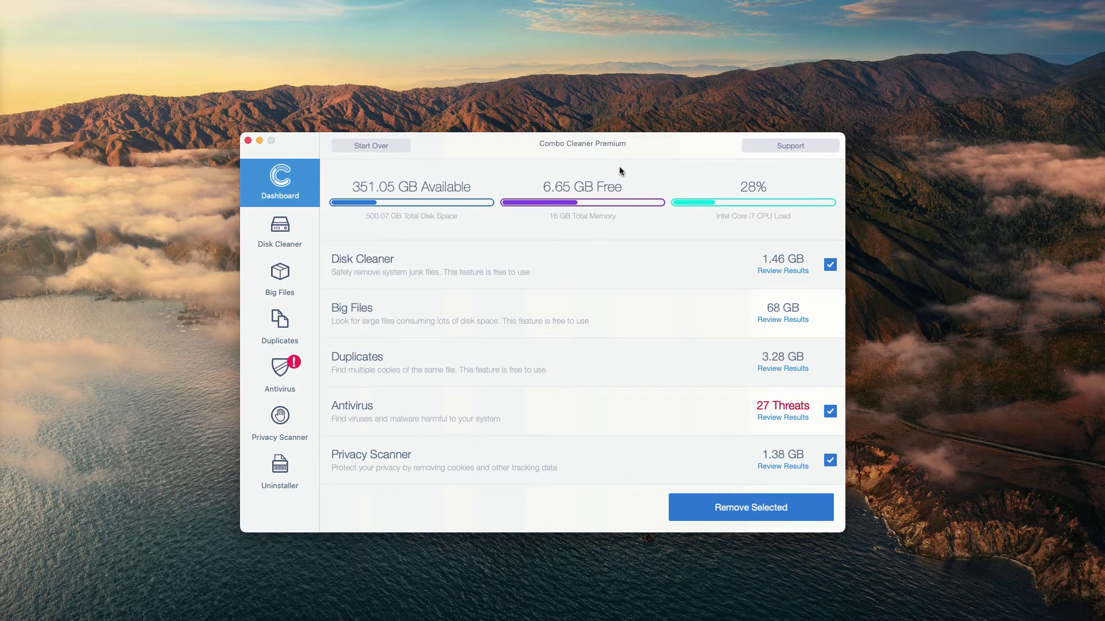
pyautogui.moveTo(609, 145); pyautogui.dragTo(611, 150)
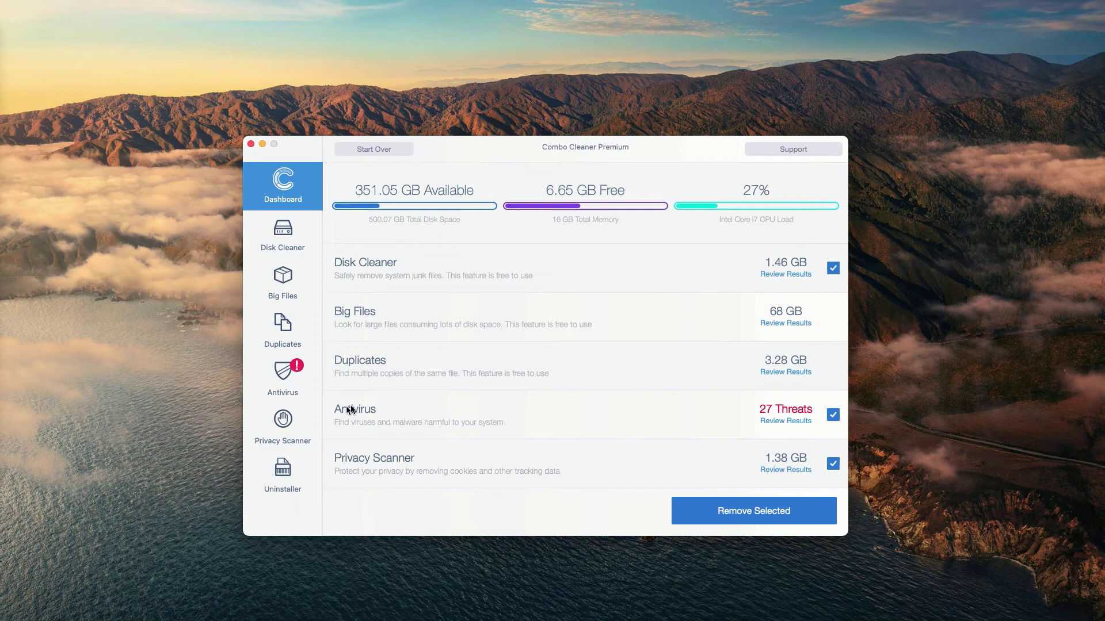
pyautogui.click(796, 422)
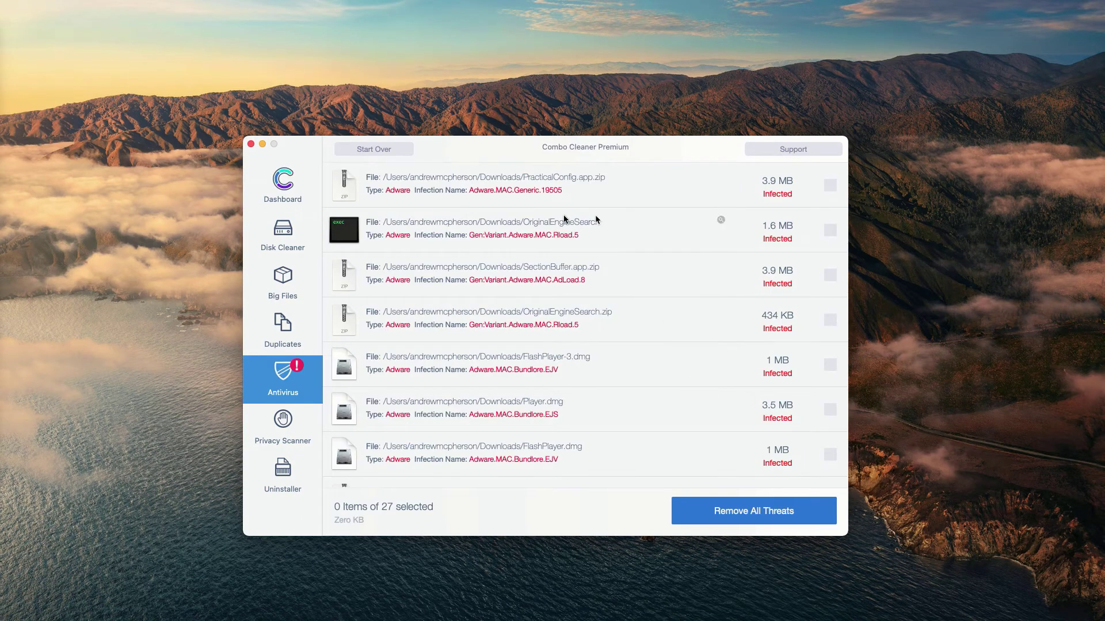
pyautogui.moveTo(553, 184)
pyautogui.moveTo(592, 192)
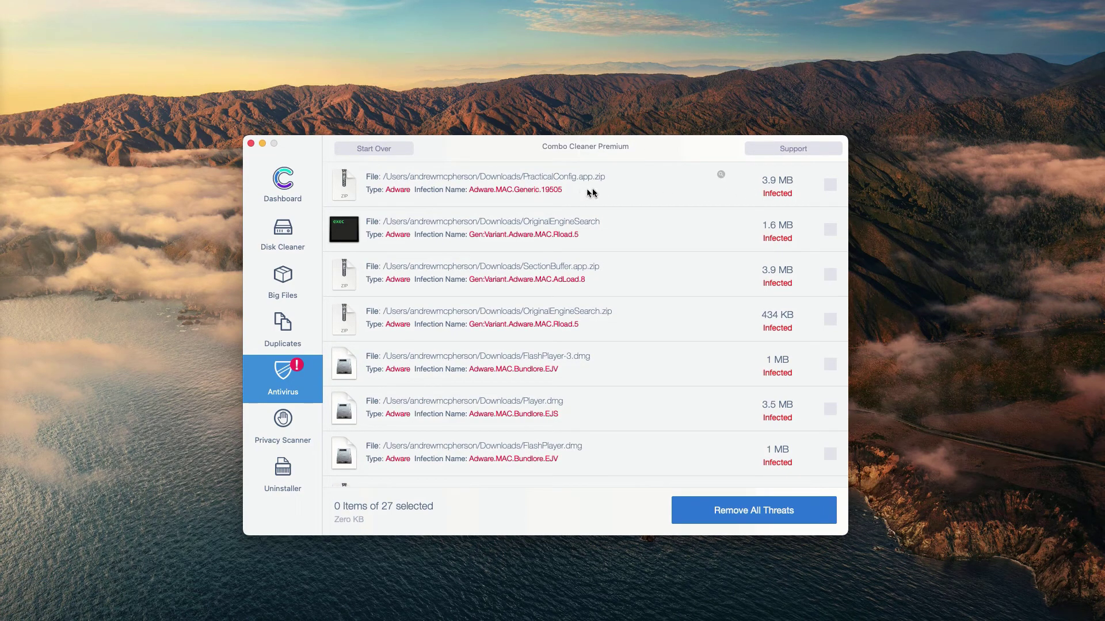
# Tick PracticalConfig.app.zip in the threat list and reveal it in Downloads.
pyautogui.click(720, 177)
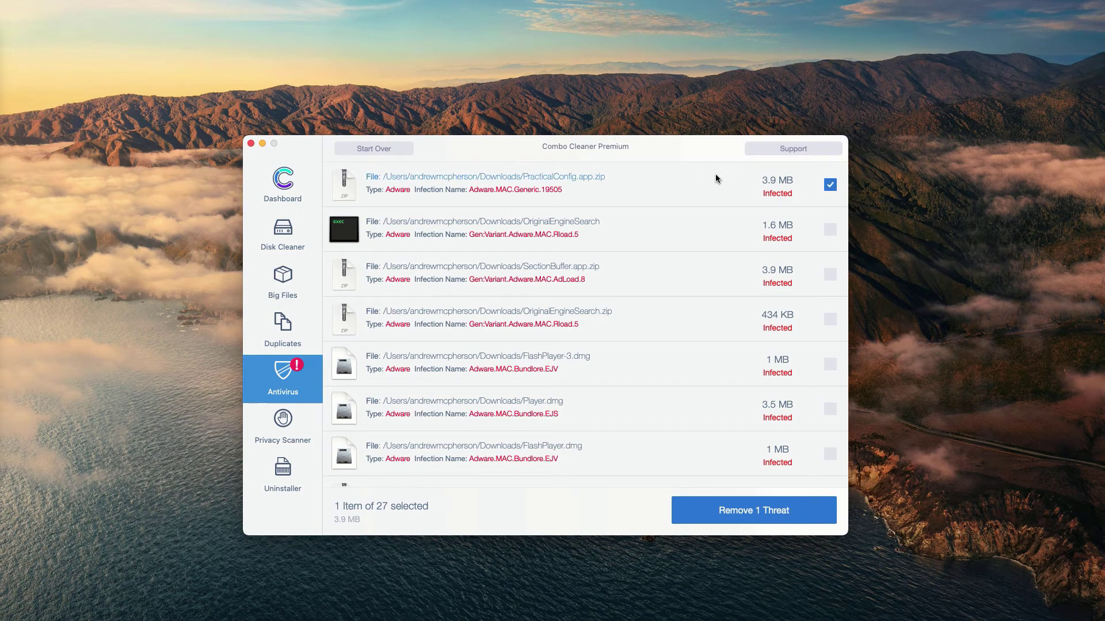
pyautogui.click(667, 184)
pyautogui.click(717, 185)
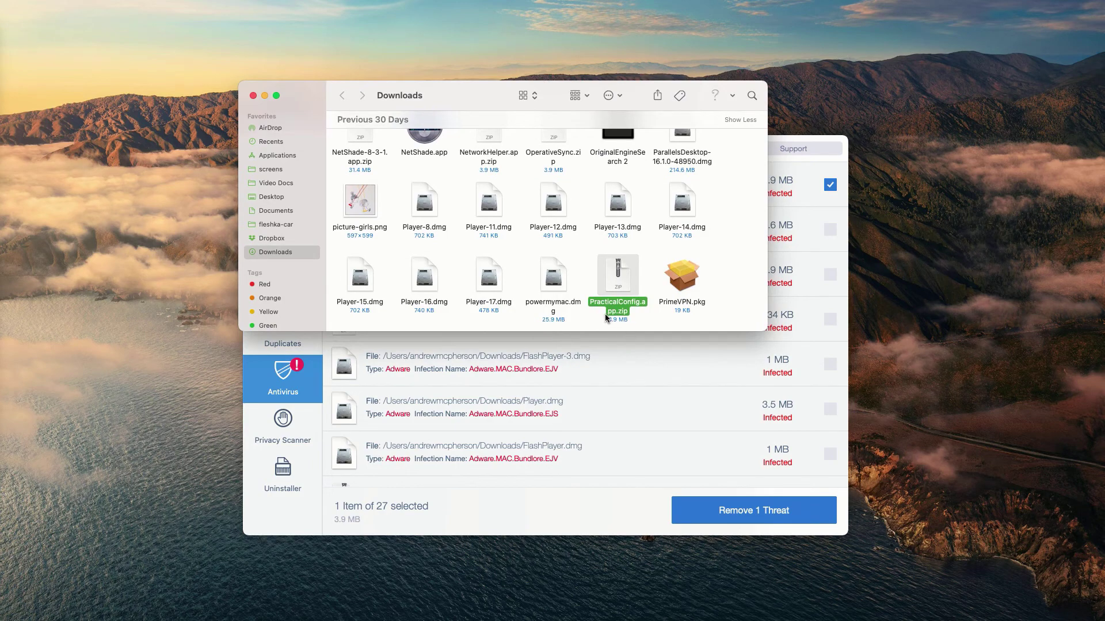
# Move PracticalConfig.app.zip to the Trash and close the Downloads window.
pyautogui.rightClick(623, 279)
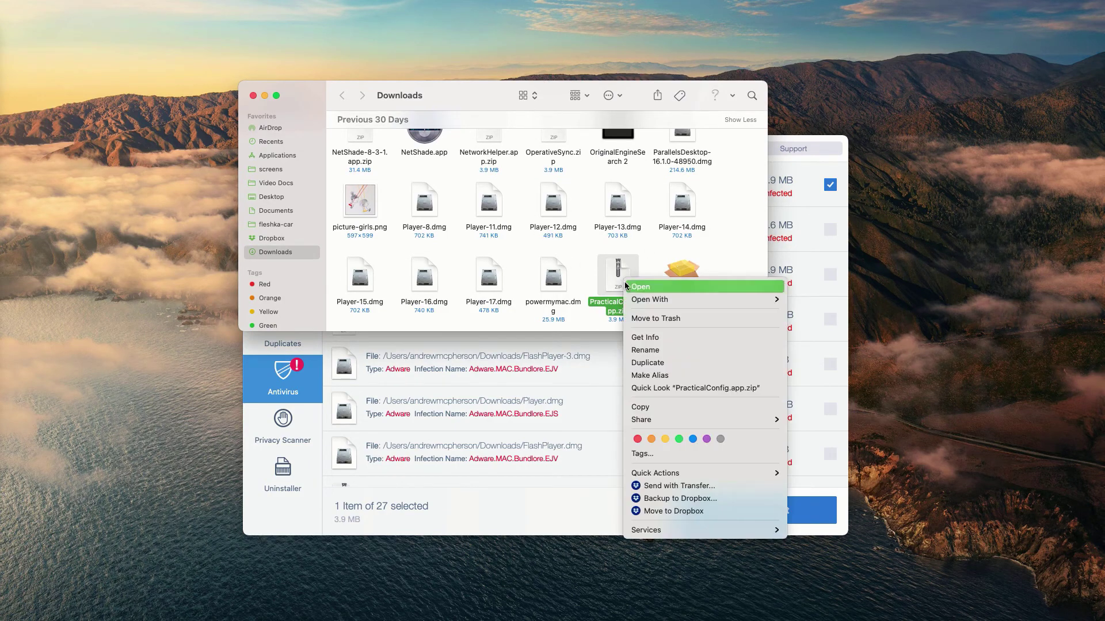
pyautogui.click(650, 318)
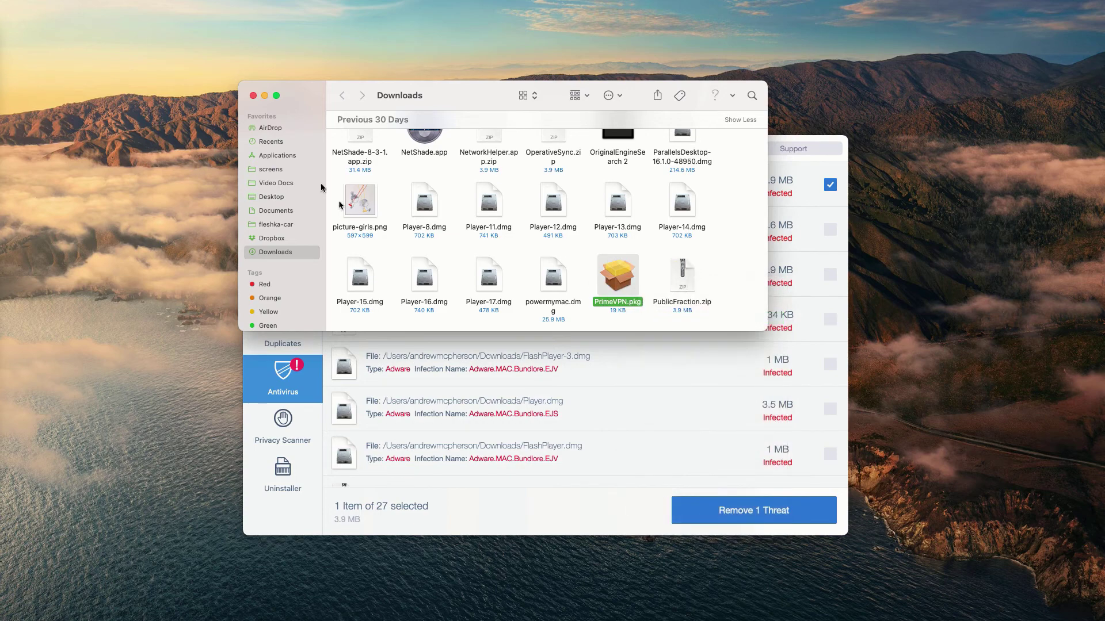
pyautogui.click(252, 96)
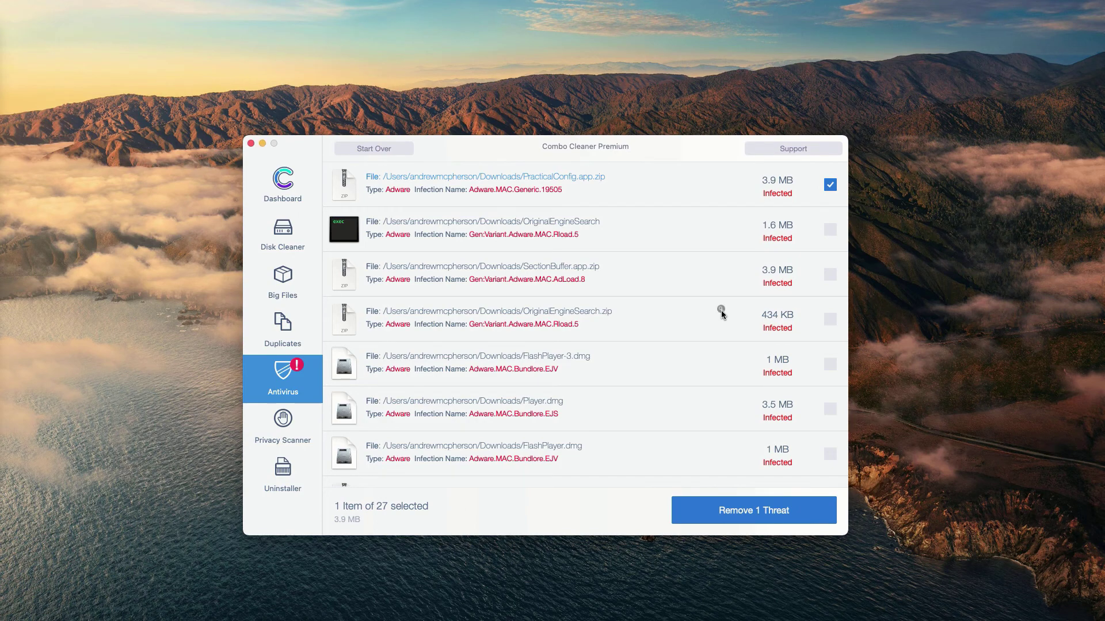
# Trash OriginalEngineSearch.zip from Downloads, then untick the first threat in Combo Cleaner.
pyautogui.click(720, 309)
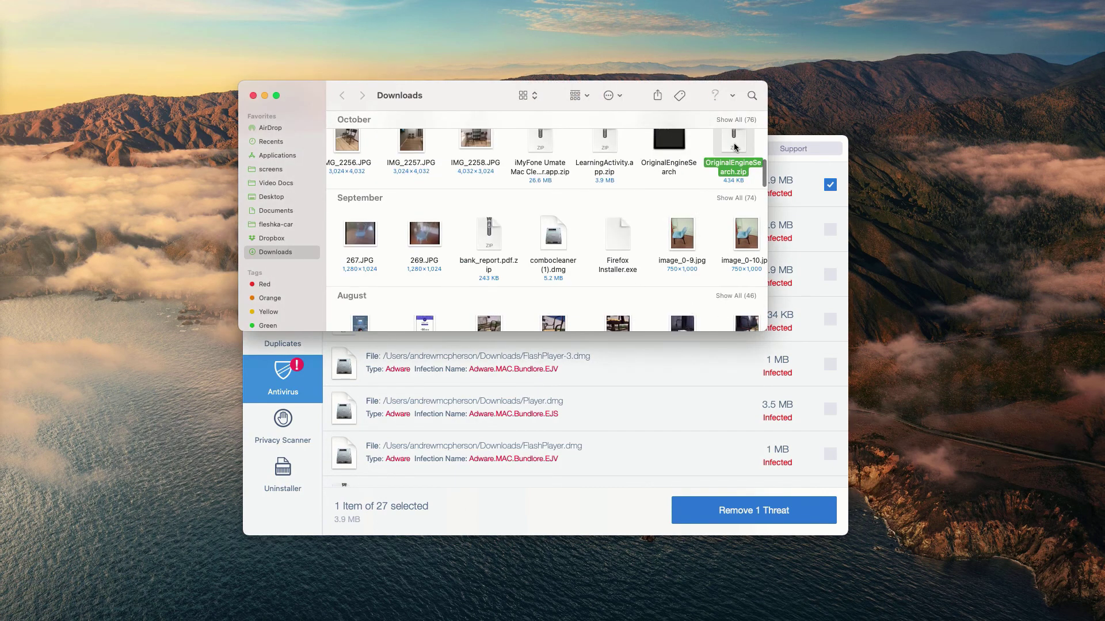
pyautogui.rightClick(733, 143)
pyautogui.click(751, 182)
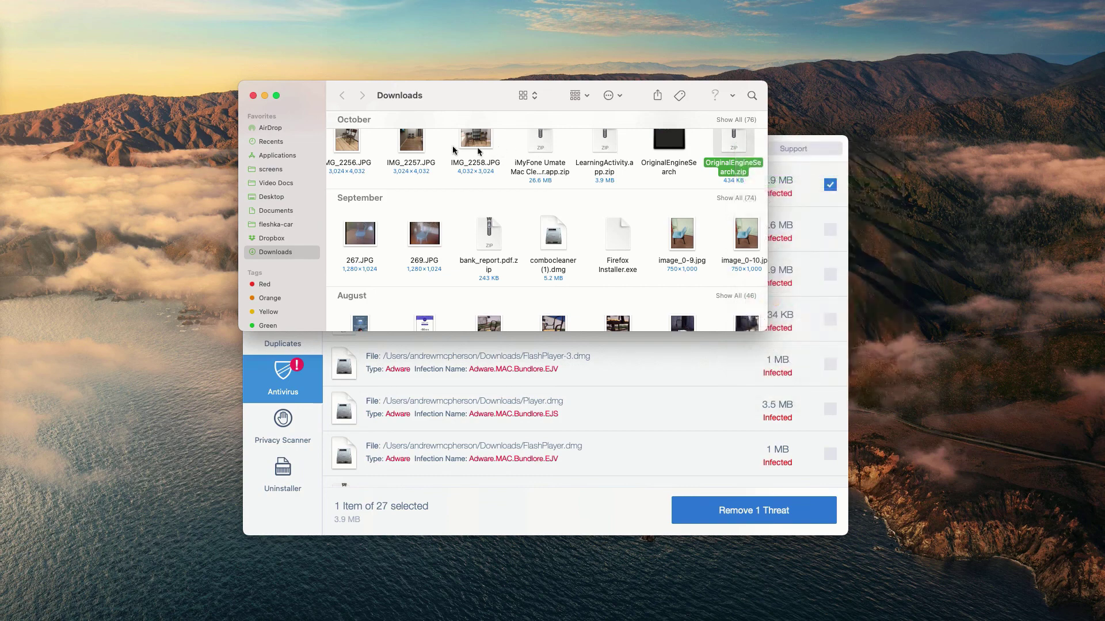
pyautogui.click(253, 94)
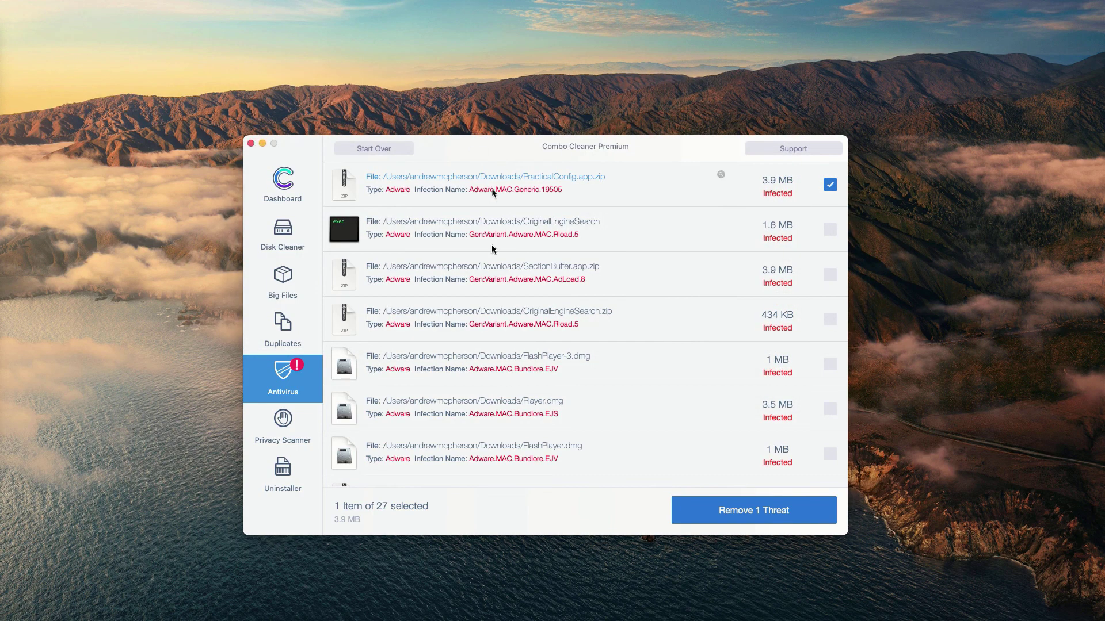
pyautogui.click(829, 186)
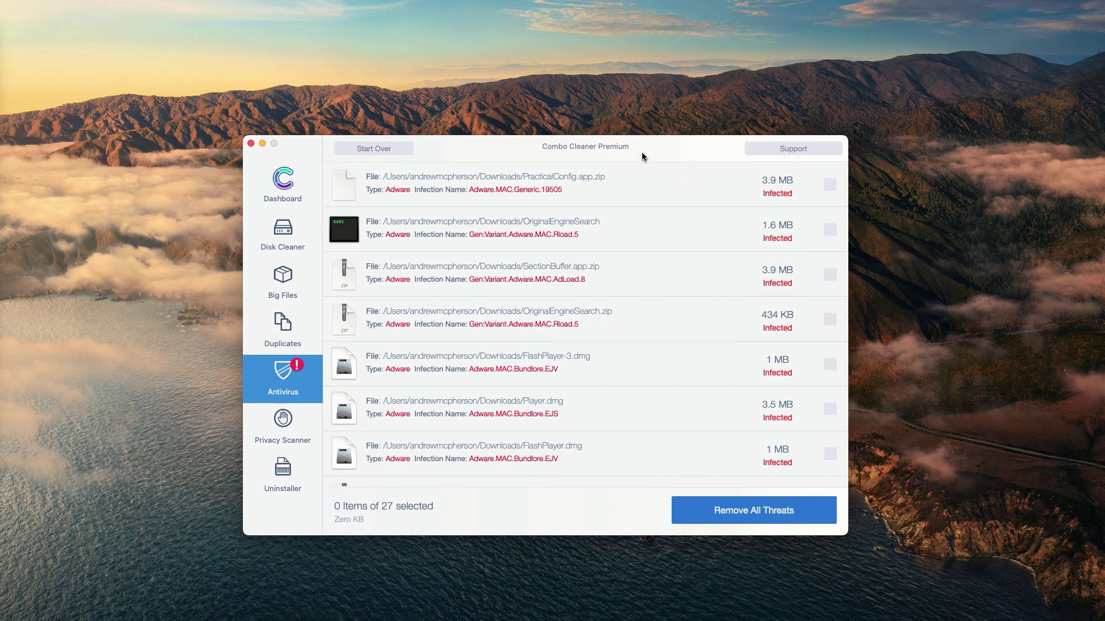